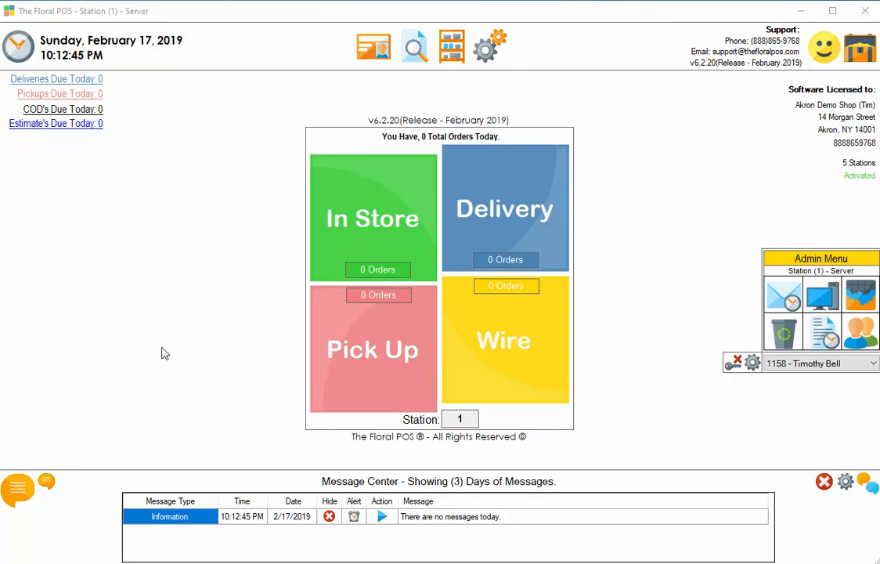
Open the Customer Administrator window from the top toolbar.
{"action": "left_click", "coordinate": [369, 50]}
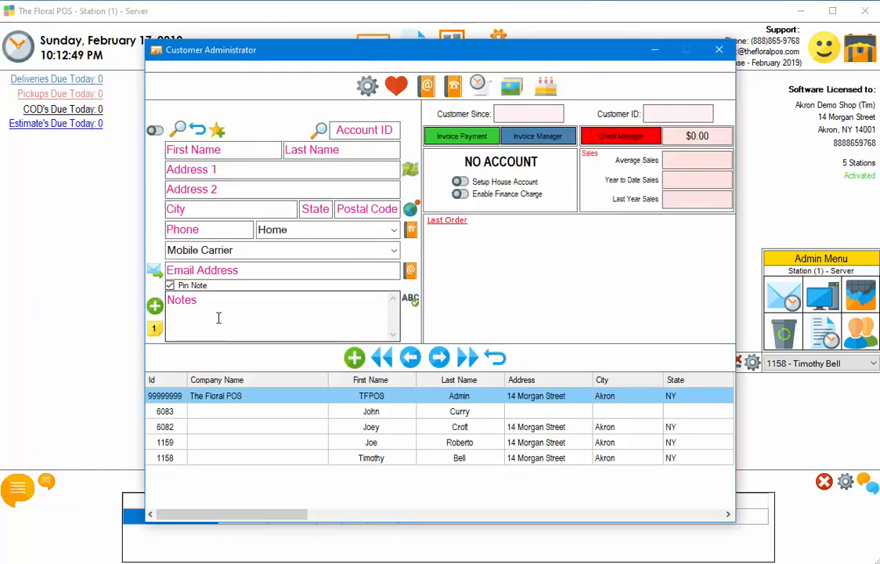
Load the last customer, close Customer Administrator, and discard new delivery order 629 unsaved.
{"action": "left_click", "coordinate": [361, 458]}
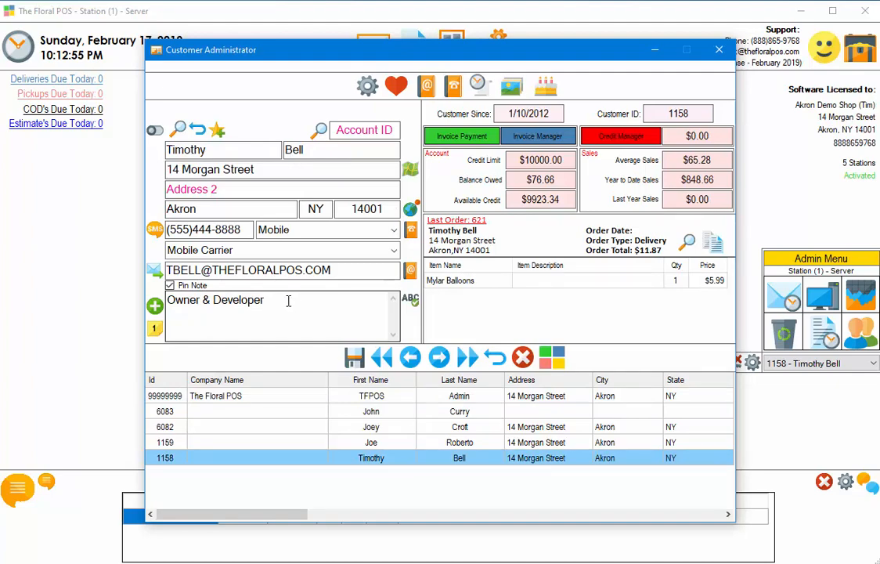
{"action": "left_click", "coordinate": [718, 49]}
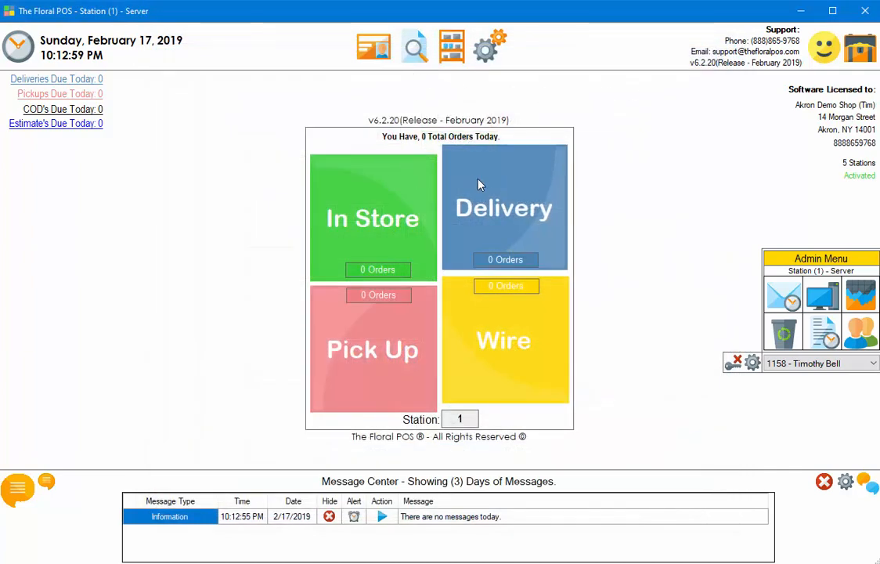
{"action": "left_click", "coordinate": [478, 182]}
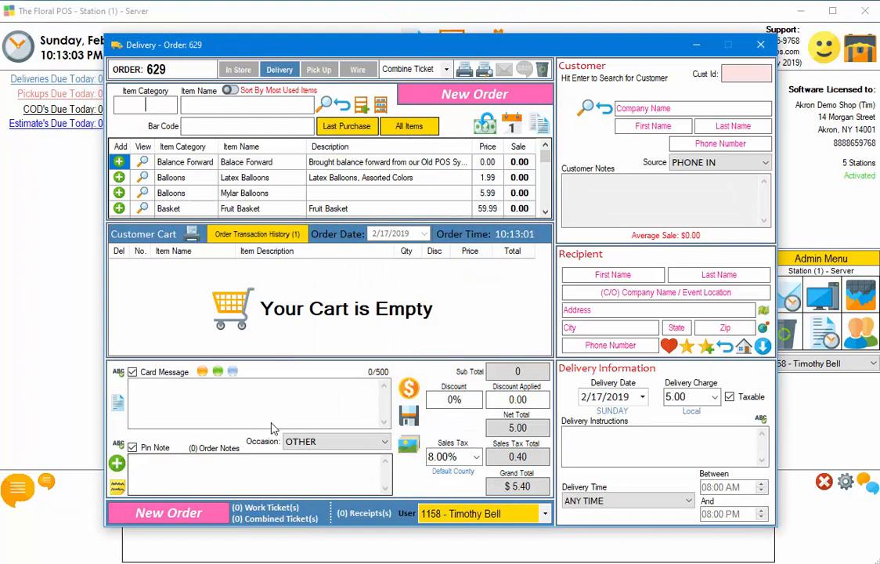
{"action": "left_click", "coordinate": [761, 45]}
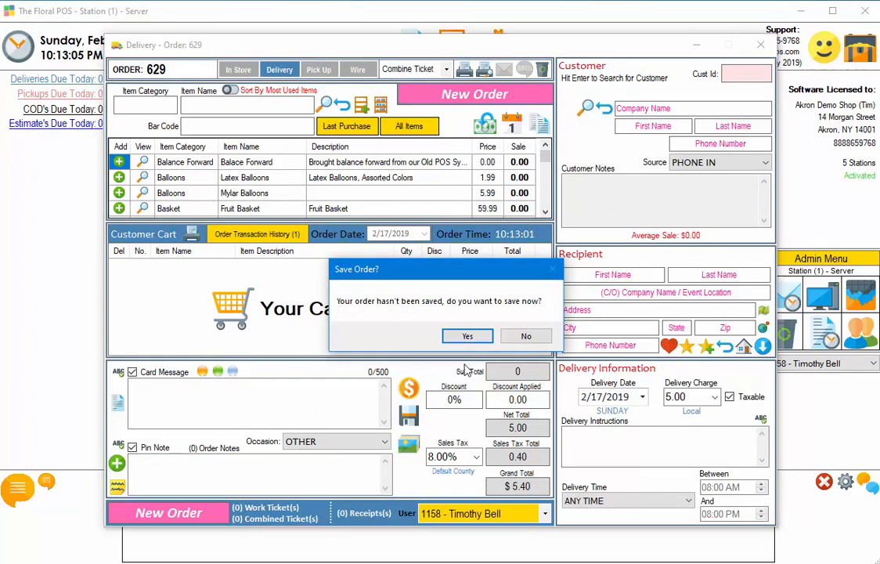
{"action": "left_click", "coordinate": [520, 337]}
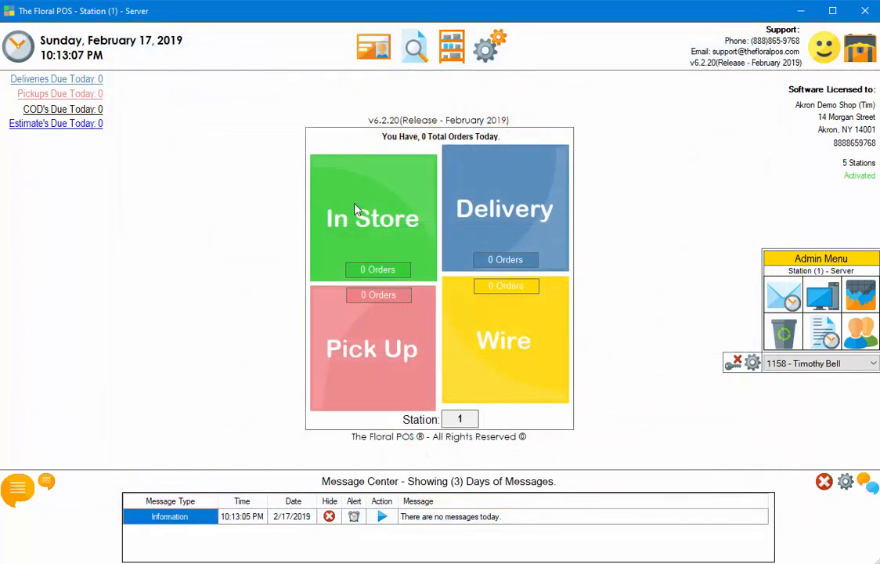
Reopen Customer Administrator and browse customers, ending on the last one's Owner & Developer note.
{"action": "left_click", "coordinate": [376, 52]}
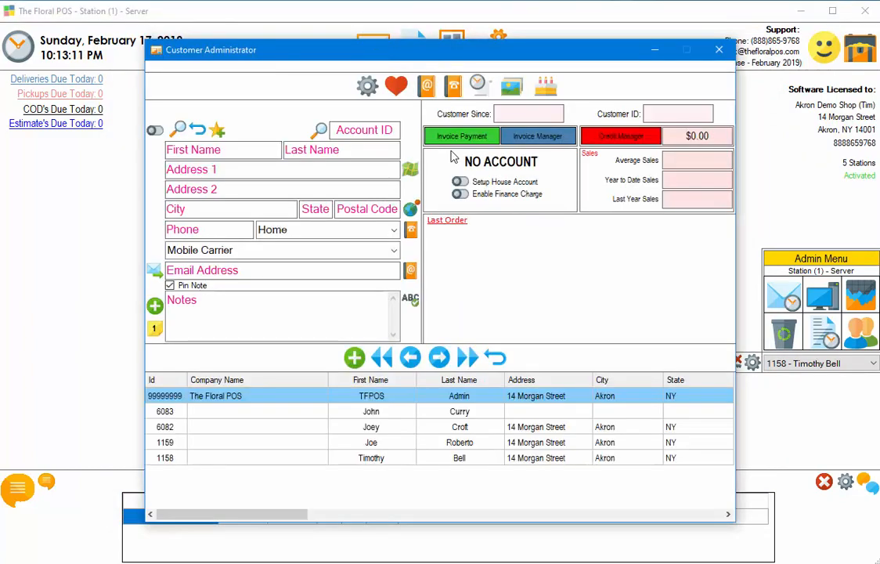
{"action": "left_click", "coordinate": [377, 454]}
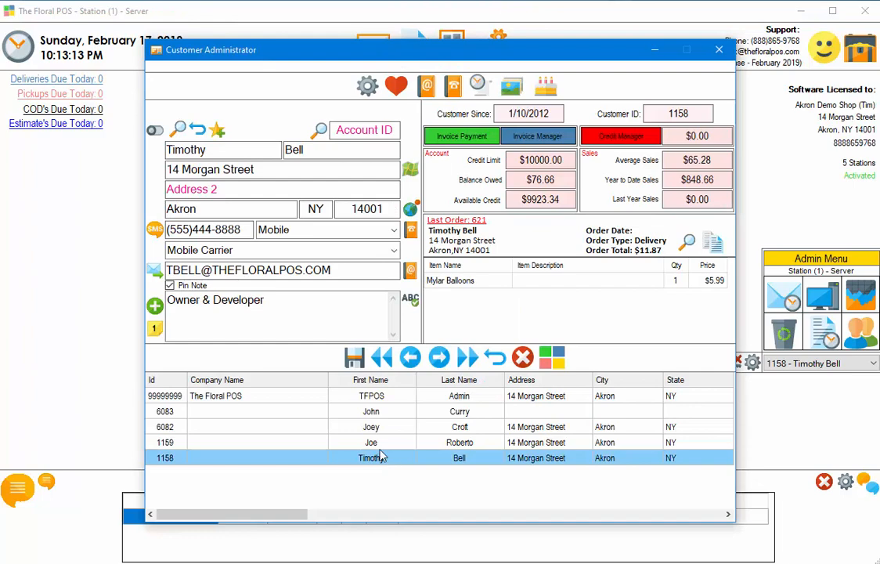
{"action": "left_click", "coordinate": [377, 449]}
{"action": "left_click", "coordinate": [374, 425]}
{"action": "left_click", "coordinate": [373, 410]}
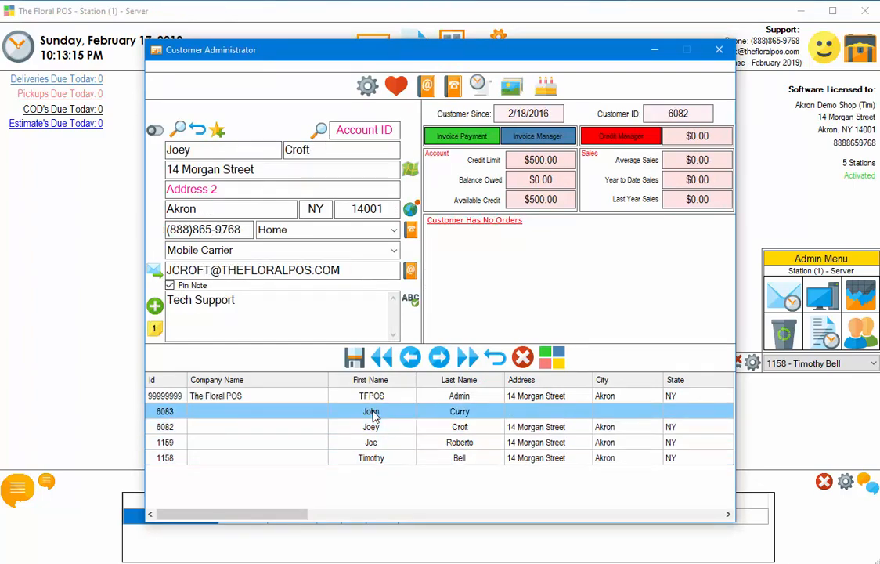
{"action": "left_click", "coordinate": [368, 395]}
{"action": "left_click", "coordinate": [371, 410]}
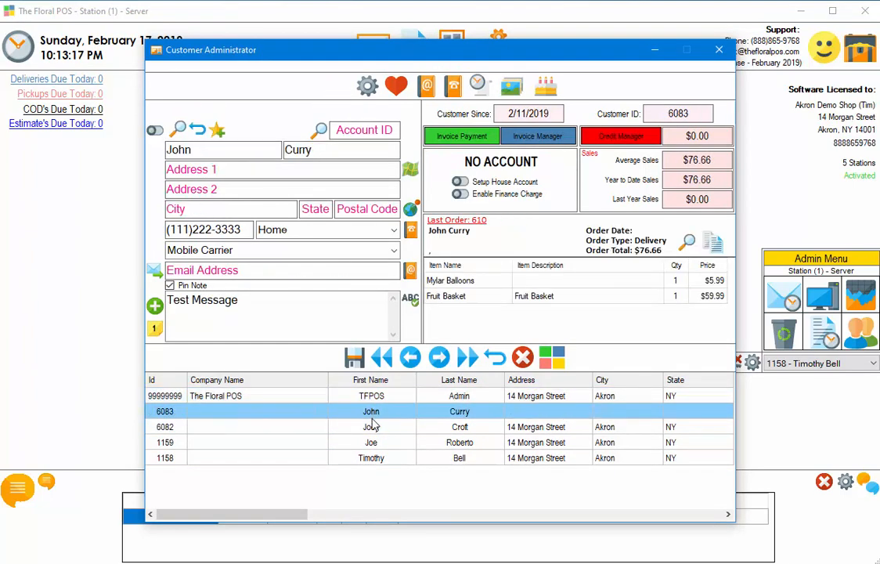
{"action": "left_click", "coordinate": [373, 427]}
{"action": "left_click", "coordinate": [373, 443]}
{"action": "left_click", "coordinate": [377, 458]}
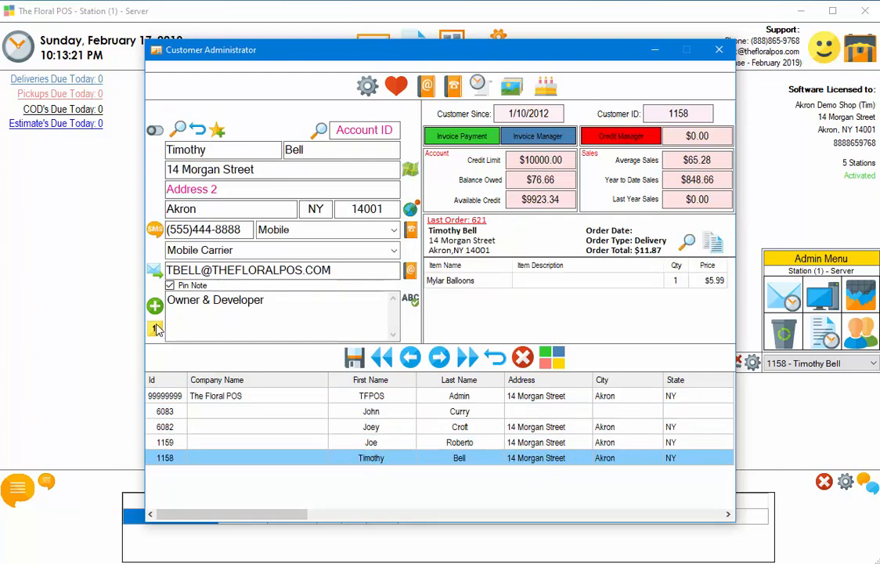
{"action": "left_click_drag", "start_coordinate": [270, 302], "coordinate": [151, 302]}
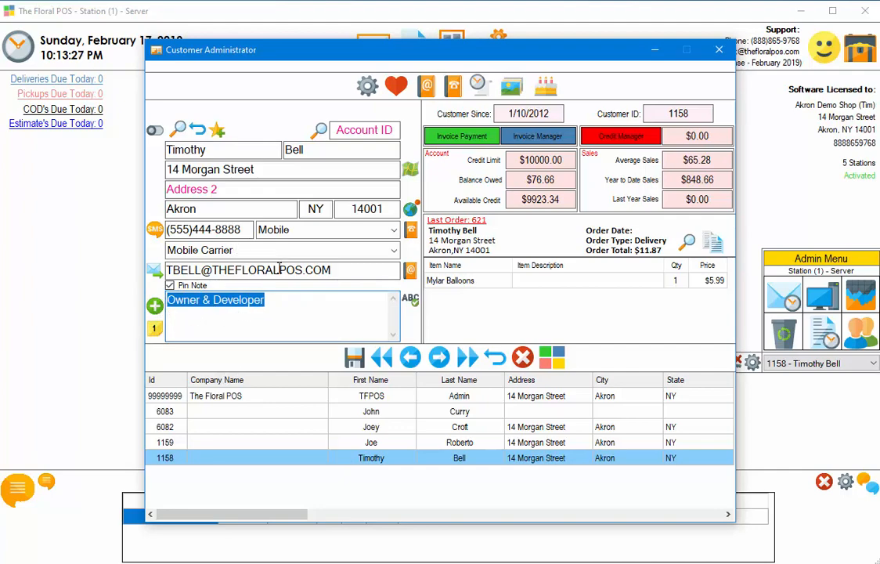
Add and pin the note 'This is a new note.', confirm saving, then reopen the notes list.
{"action": "left_click", "coordinate": [155, 330]}
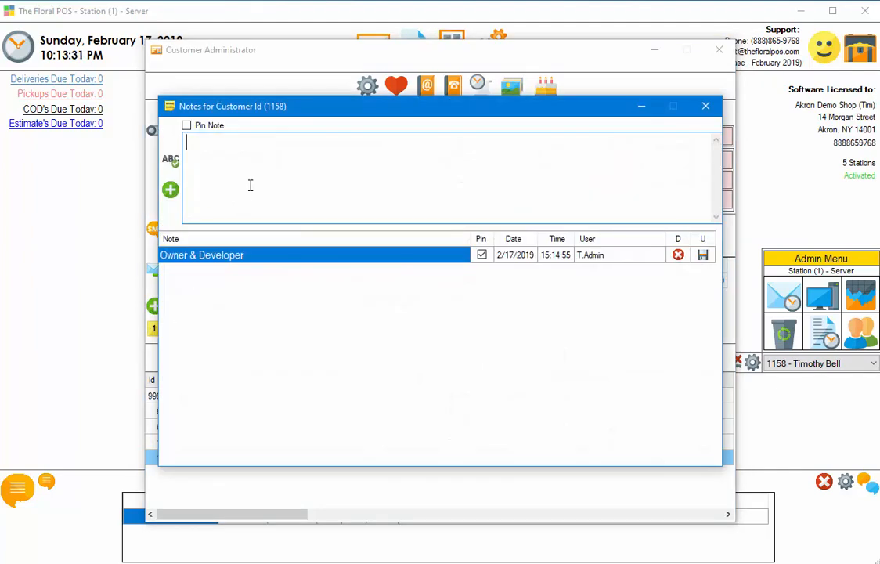
{"action": "type", "text": "This is a new note."}
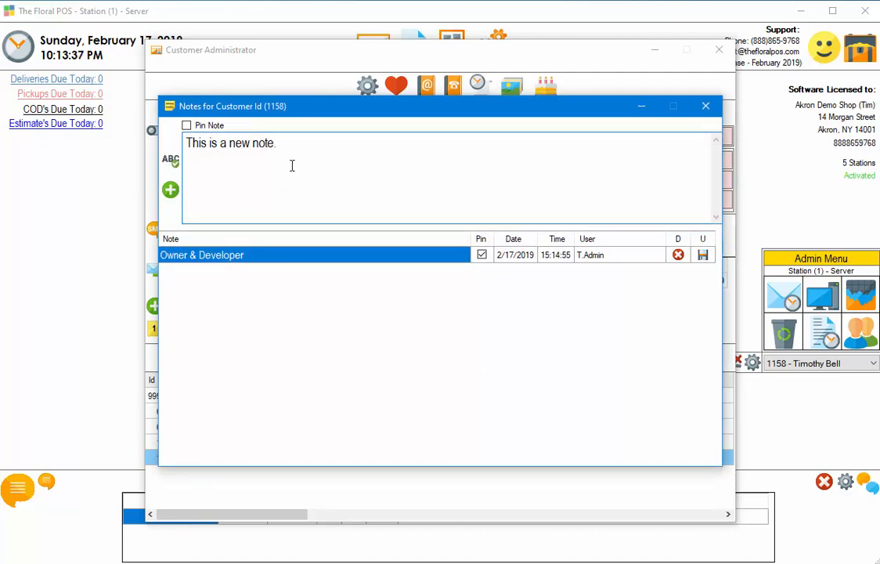
{"action": "left_click", "coordinate": [186, 125]}
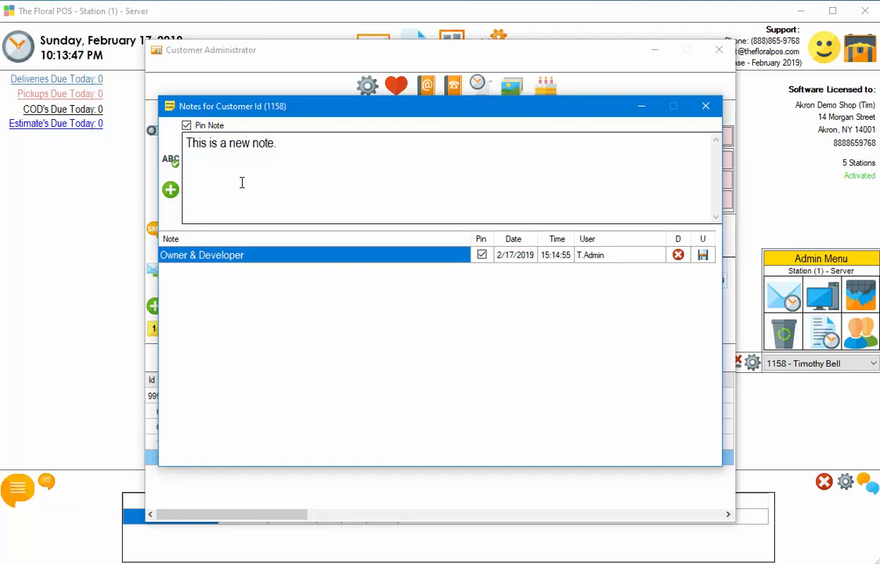
{"action": "left_click", "coordinate": [172, 191]}
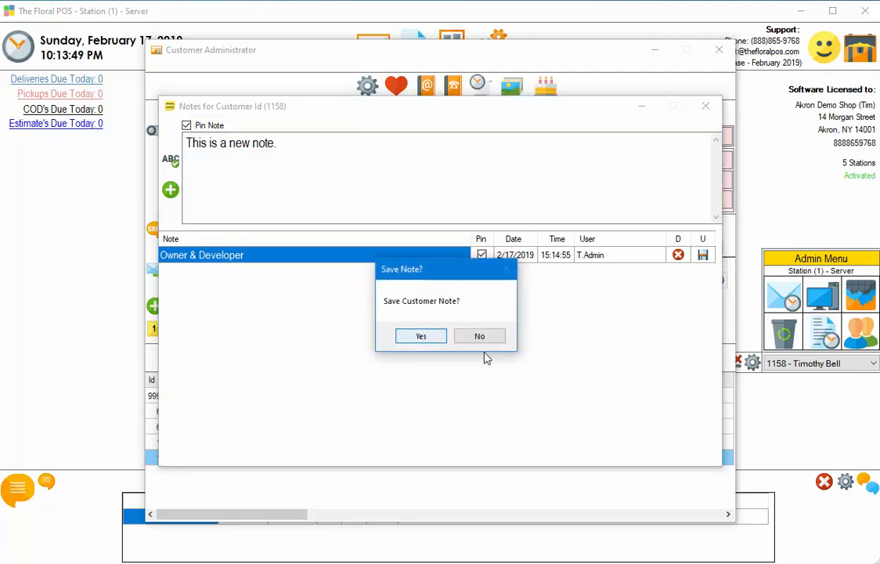
{"action": "left_click", "coordinate": [419, 336]}
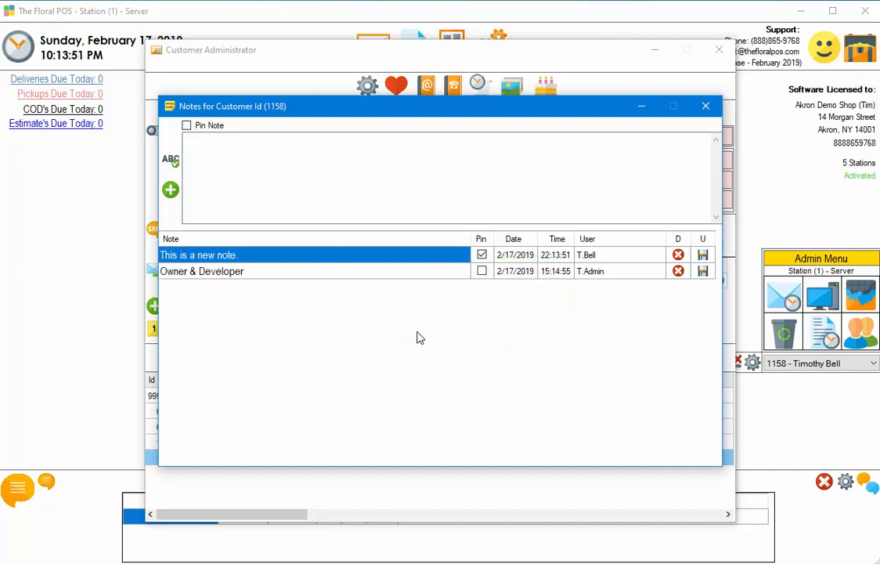
{"action": "left_click", "coordinate": [710, 112]}
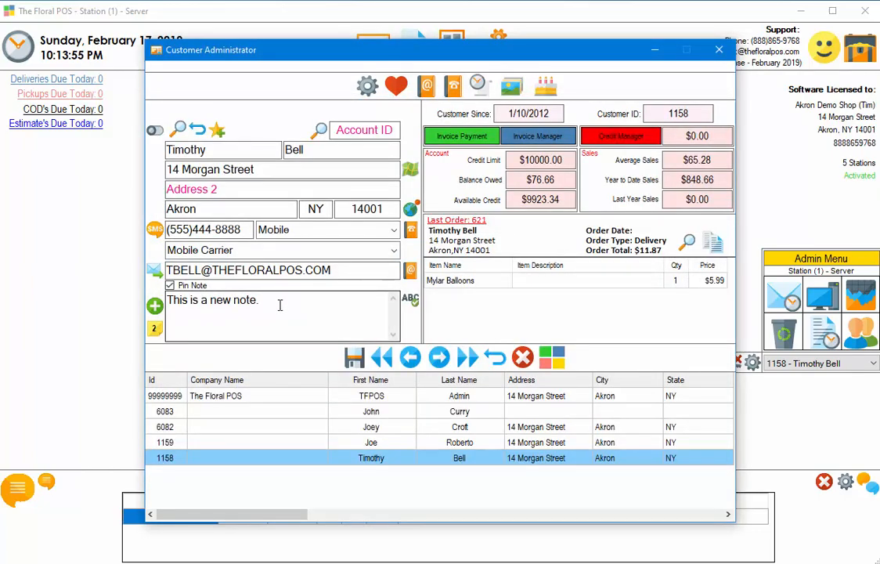
{"action": "left_click_drag", "start_coordinate": [279, 305], "coordinate": [165, 301]}
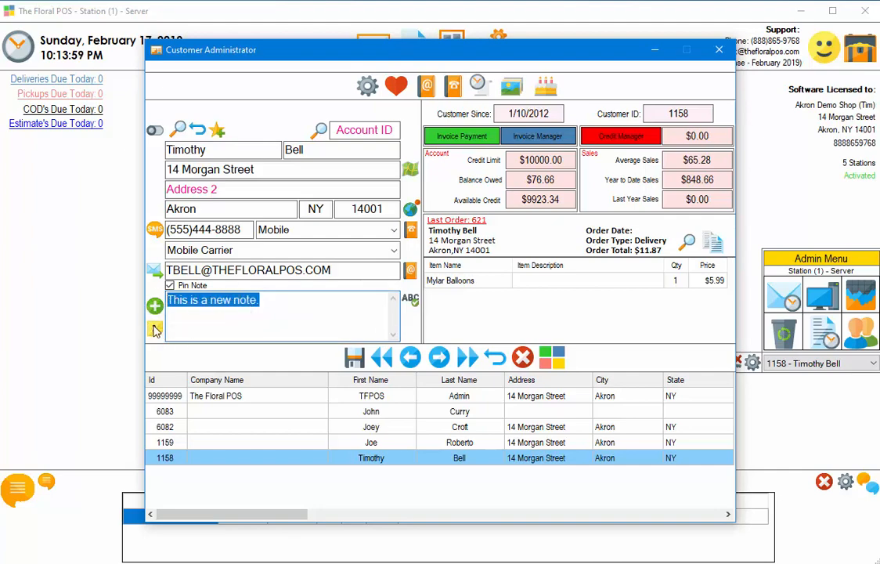
{"action": "left_click", "coordinate": [156, 329]}
Add the unpinned note 'this is our third note' and confirm saving it.
{"action": "type", "text": "th"}
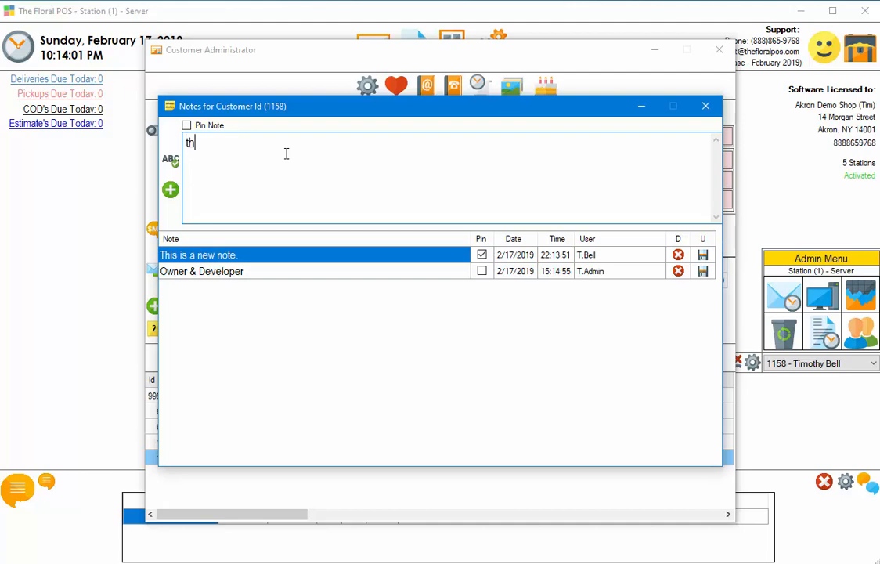
{"action": "type", "text": "is is our third not"}
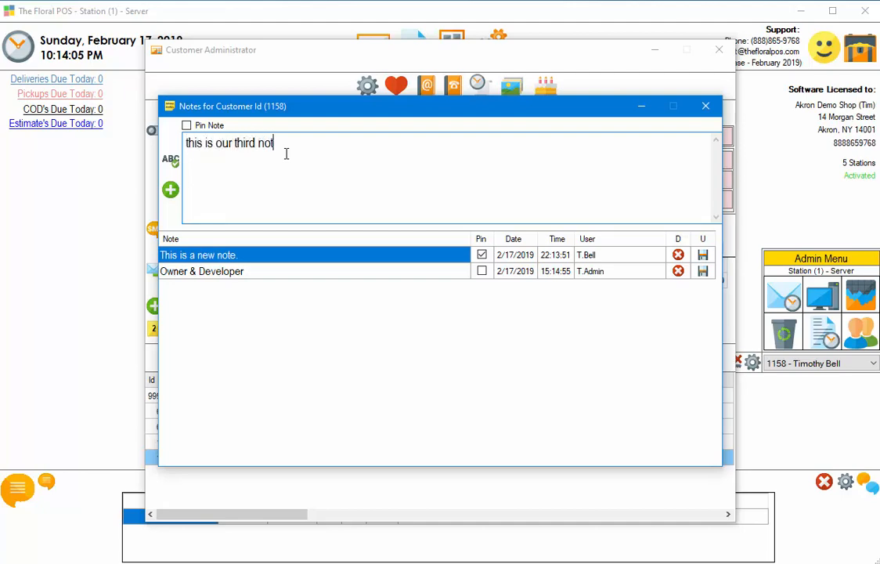
{"action": "type", "text": "e"}
{"action": "left_click", "coordinate": [171, 190]}
{"action": "left_click", "coordinate": [427, 336]}
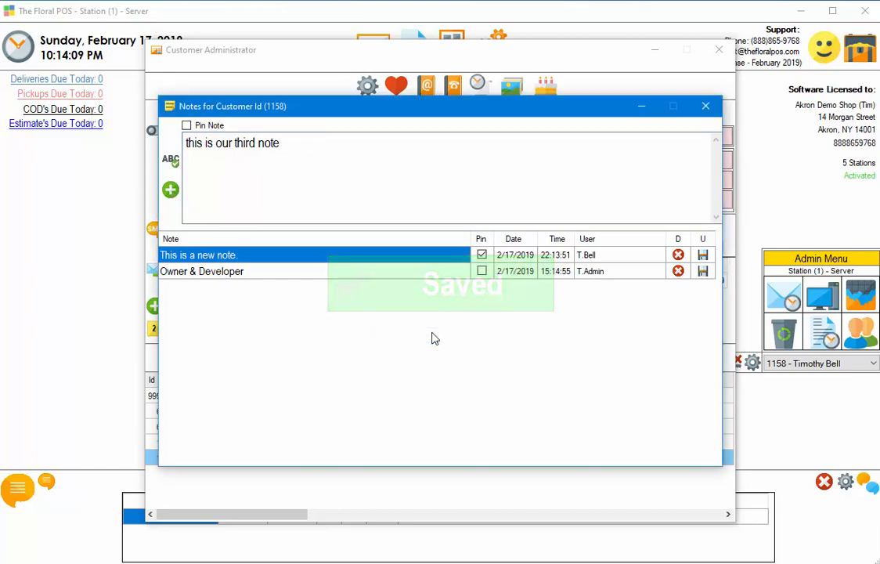
{"action": "left_click", "coordinate": [702, 108]}
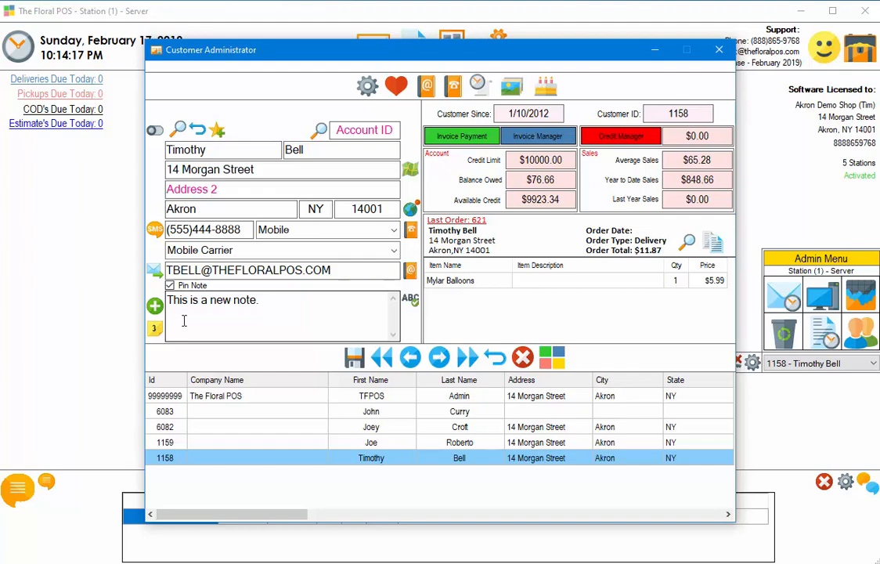
Tick Pin on the 'this is our third note' row and confirm the update.
{"action": "left_click", "coordinate": [155, 327]}
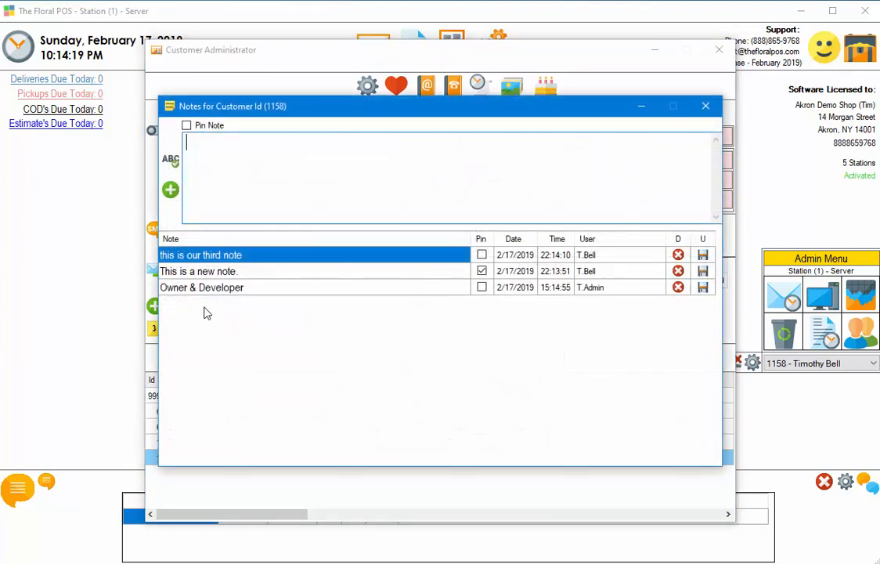
{"action": "left_click", "coordinate": [482, 255]}
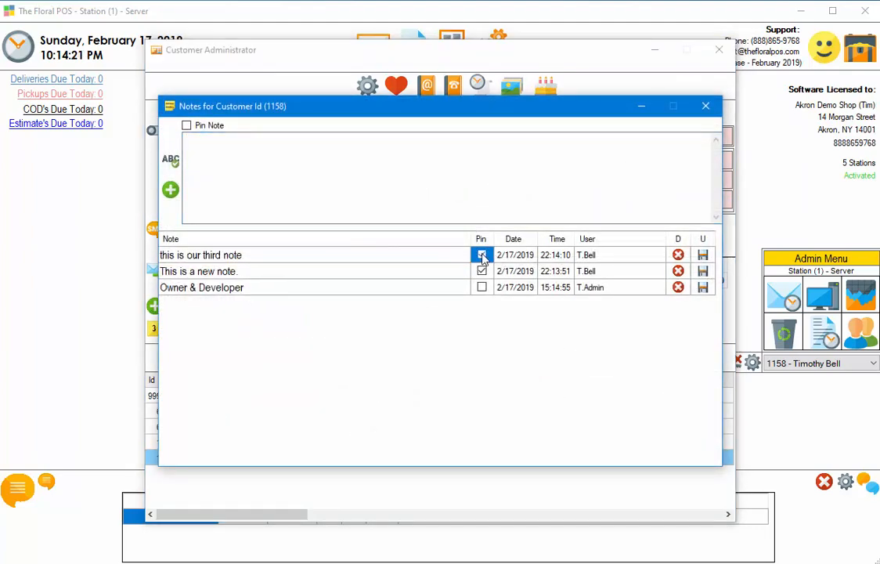
{"action": "left_click", "coordinate": [702, 254]}
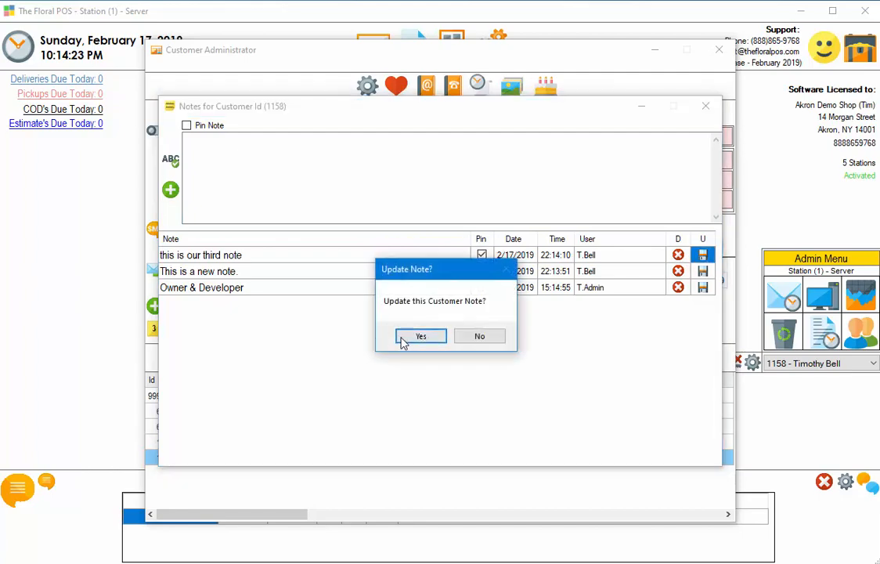
{"action": "left_click", "coordinate": [420, 336]}
{"action": "left_click", "coordinate": [705, 105]}
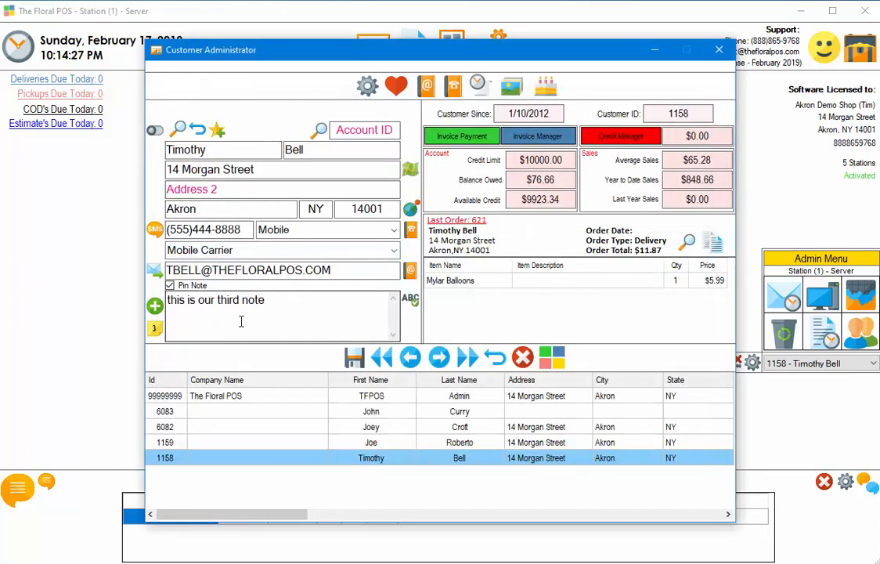
Append '. this is an edit.' to the pinned third note and confirm the update.
{"action": "left_click", "coordinate": [156, 330]}
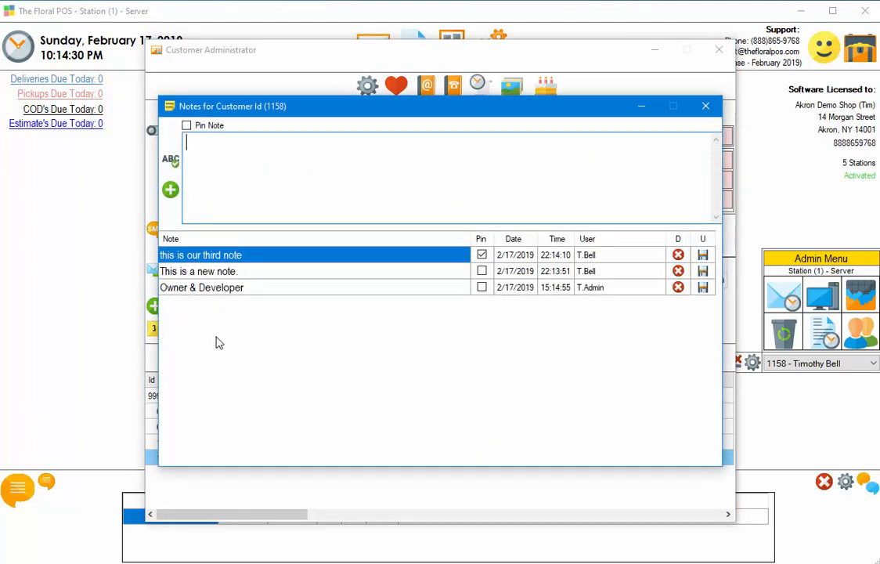
{"action": "left_click", "coordinate": [251, 270]}
{"action": "left_click", "coordinate": [251, 288]}
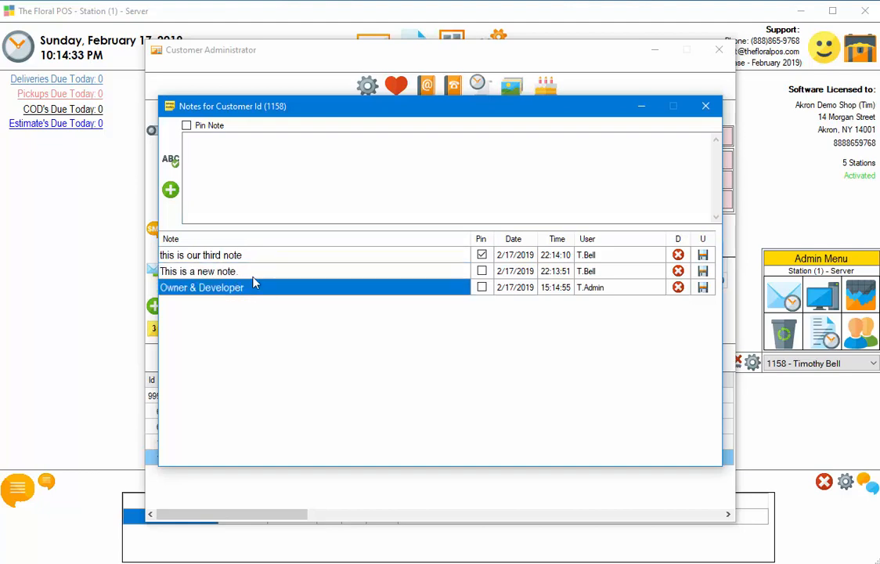
{"action": "left_click", "coordinate": [264, 258]}
{"action": "left_click", "coordinate": [263, 256]}
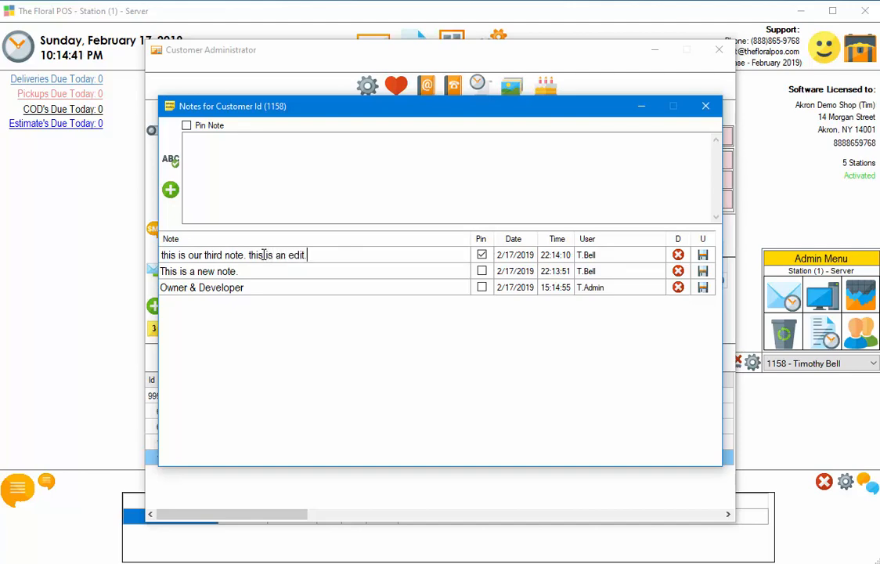
{"action": "left_click", "coordinate": [703, 254]}
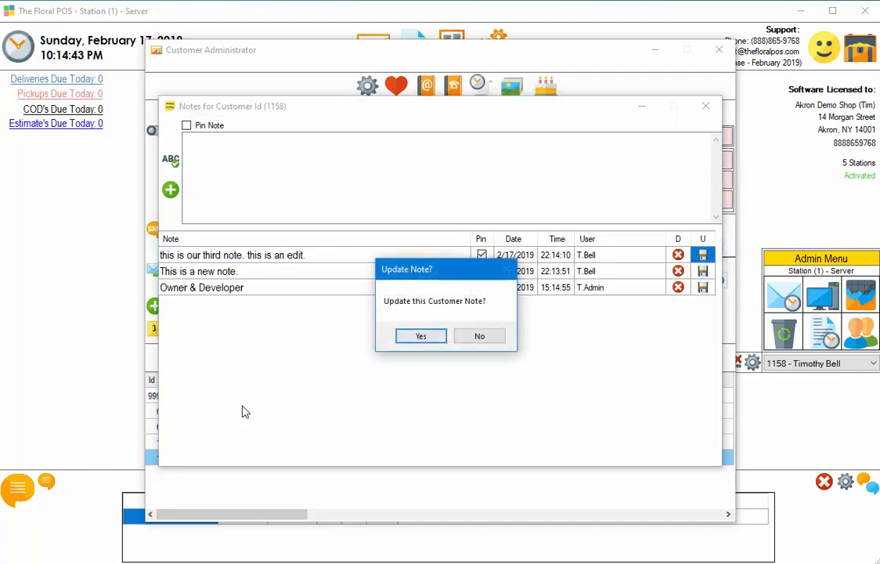
{"action": "left_click", "coordinate": [416, 337]}
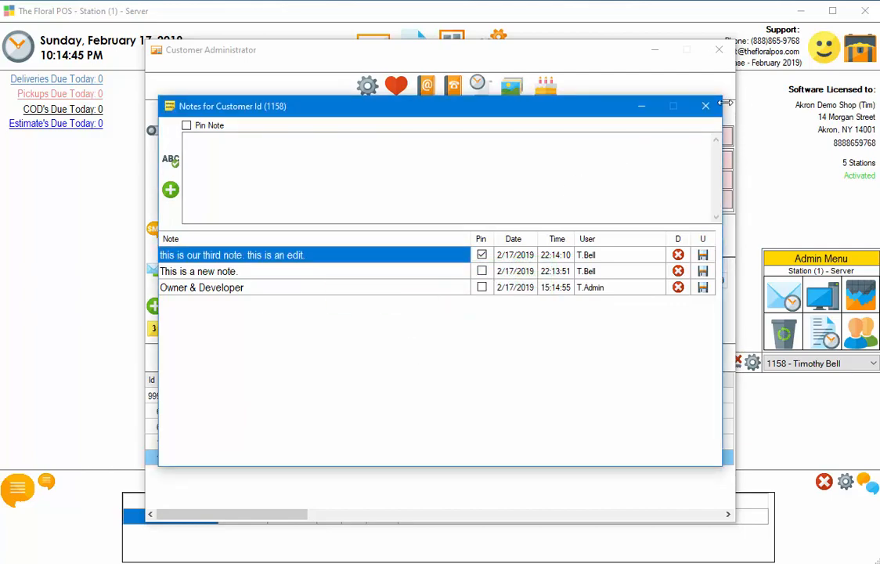
{"action": "left_click", "coordinate": [706, 105]}
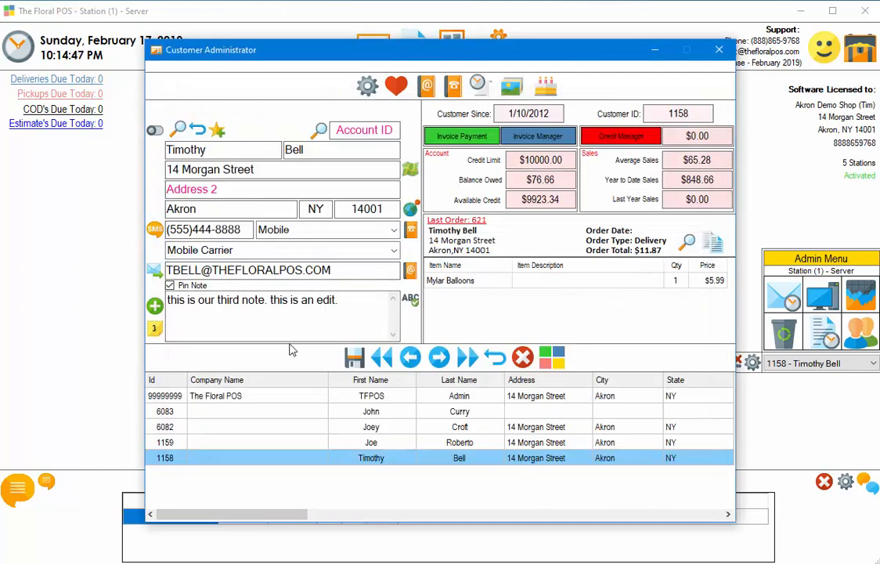
Close Customer Administrator and start delivery order 630, finding the customer by first name.
{"action": "left_click", "coordinate": [718, 49]}
{"action": "left_click", "coordinate": [495, 210]}
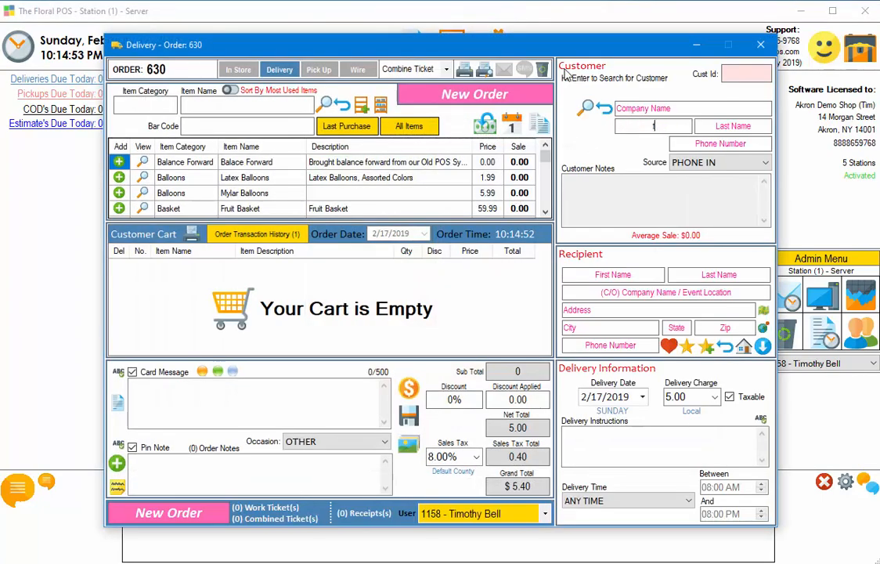
{"action": "type", "text": "Tim"}
{"action": "key", "text": "Return"}
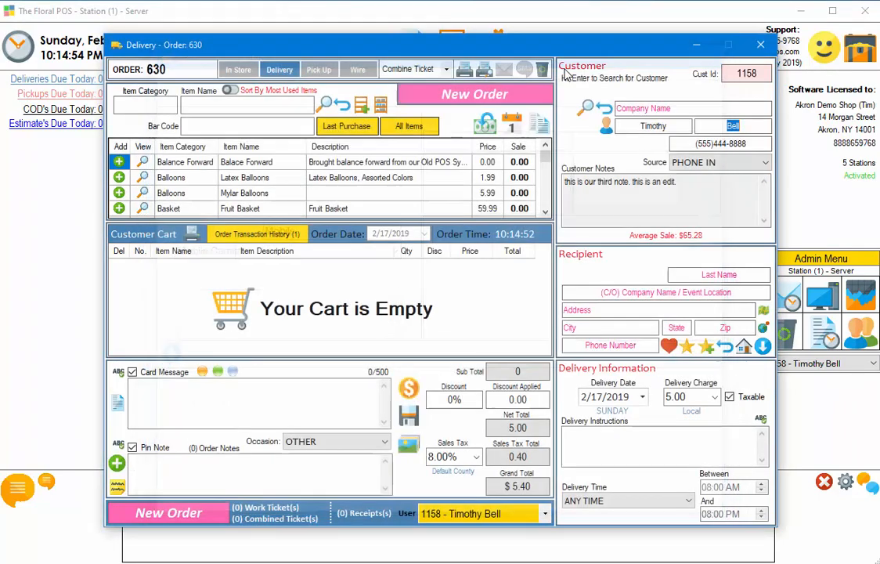
Check the edited note in Customer Notes, then open the customer's full record.
{"action": "left_click_drag", "start_coordinate": [681, 185], "coordinate": [633, 187]}
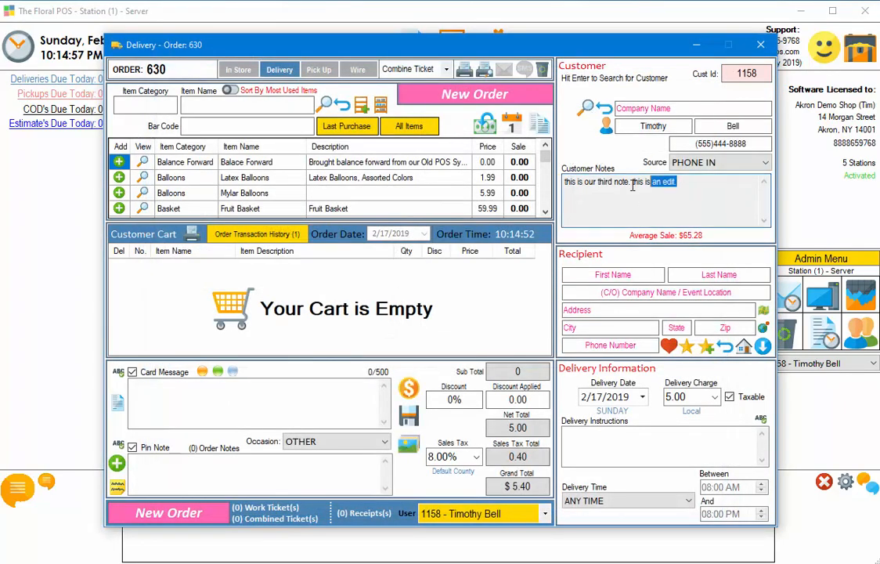
{"action": "left_click", "coordinate": [668, 206]}
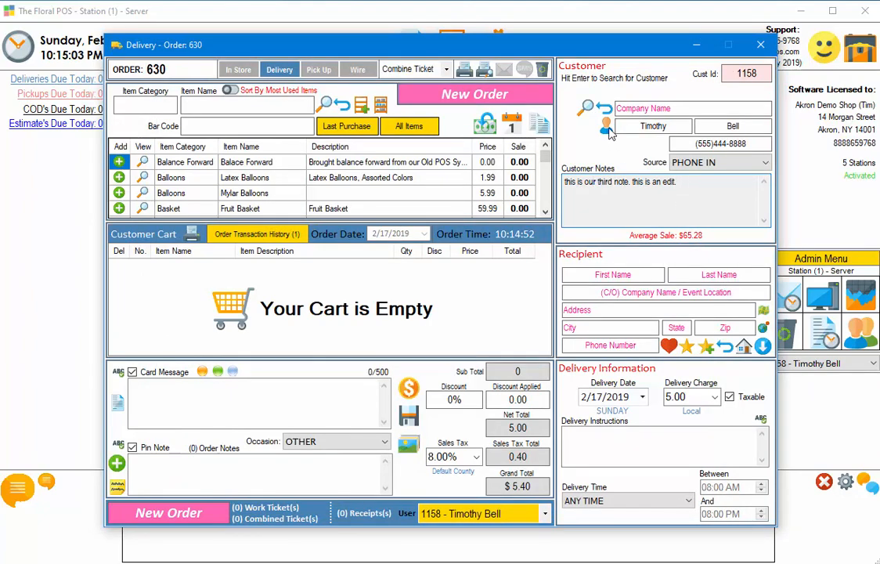
{"action": "left_click", "coordinate": [537, 117]}
{"action": "left_click", "coordinate": [345, 299]}
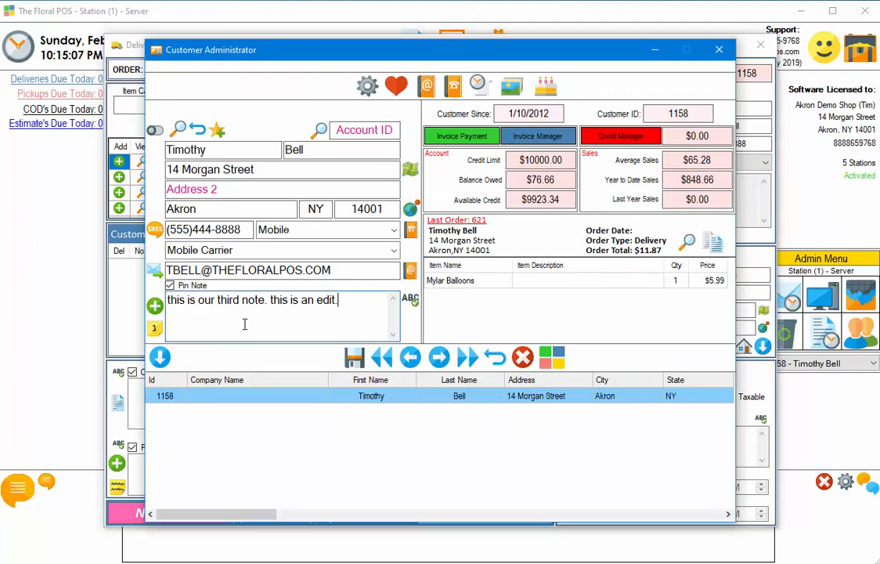
Add the unpinned note 'another note.' to the customer and confirm saving it.
{"action": "left_click", "coordinate": [156, 330]}
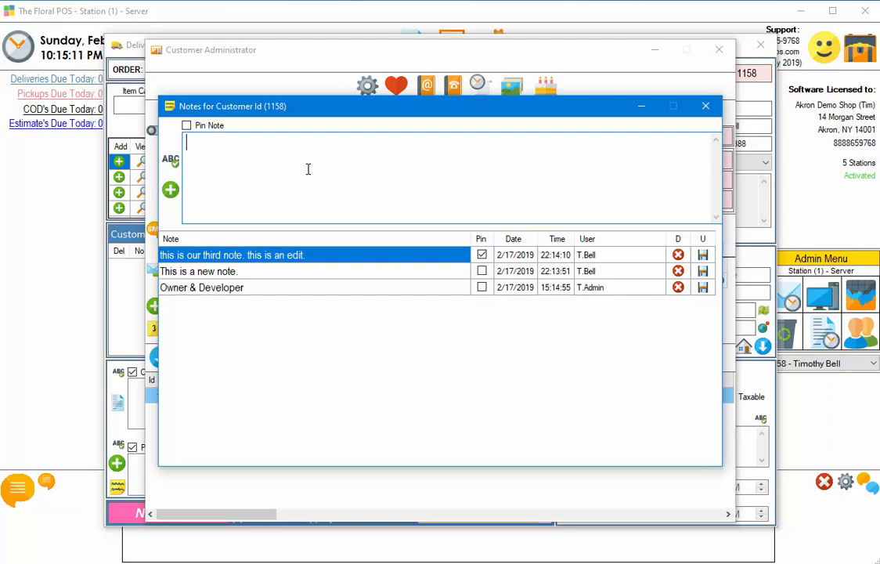
{"action": "type", "text": "another note."}
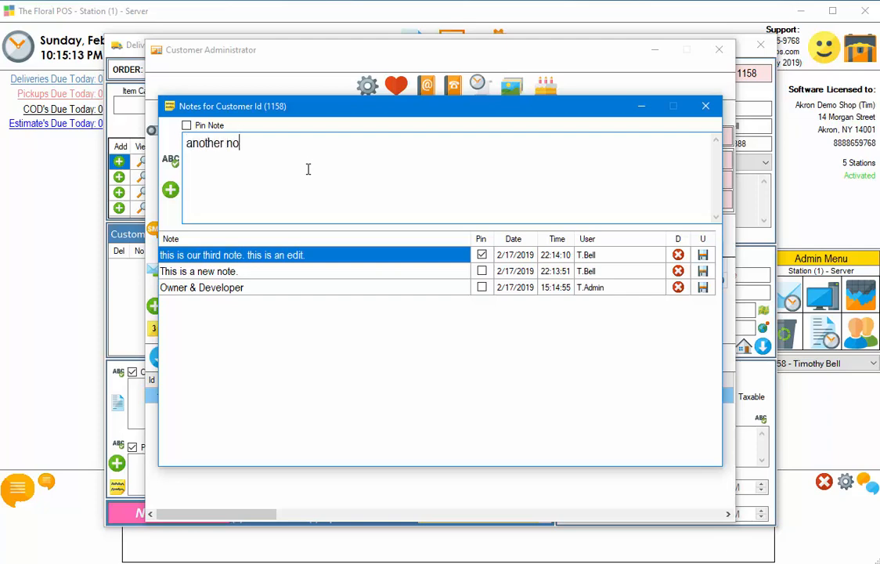
{"action": "left_click", "coordinate": [170, 189]}
{"action": "left_click", "coordinate": [407, 338]}
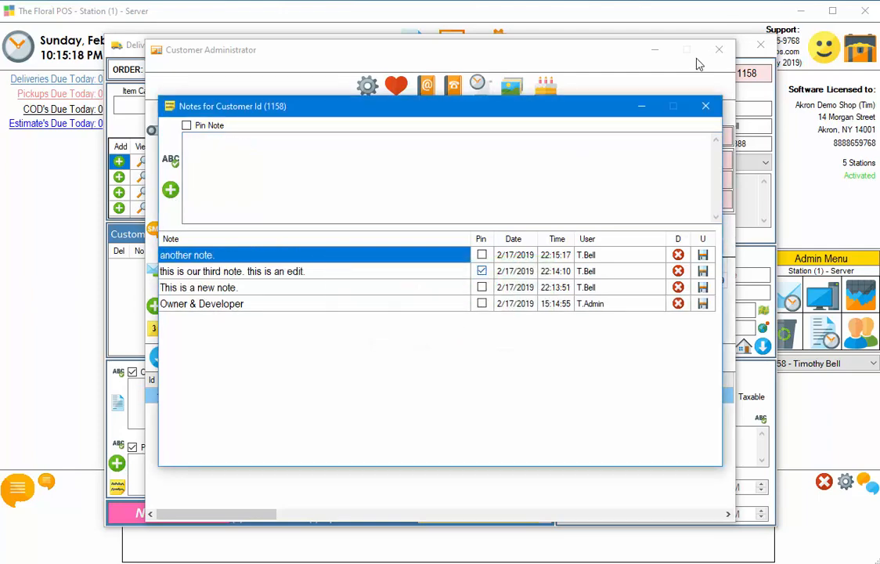
{"action": "left_click", "coordinate": [705, 107]}
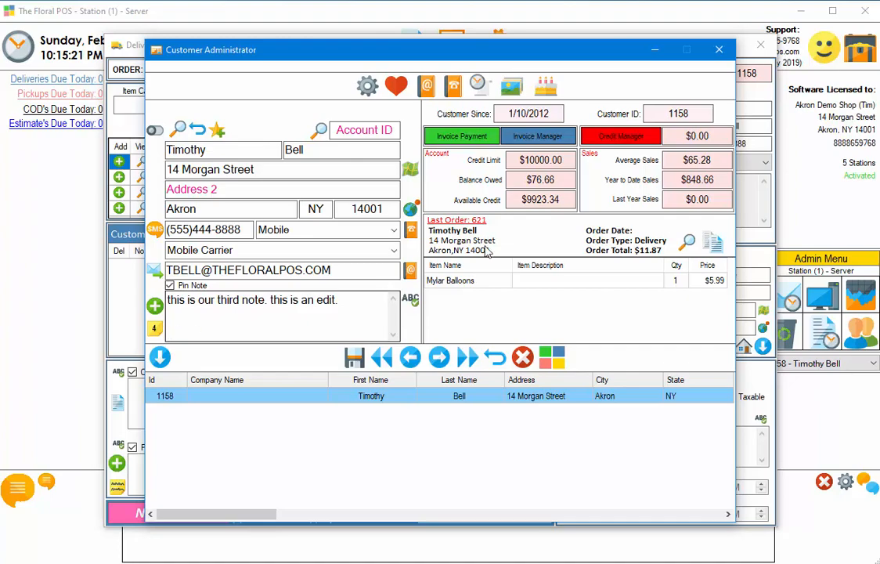
Close the customer record, discard delivery order 630 unsaved, and open Employee Management.
{"action": "left_click", "coordinate": [718, 50]}
{"action": "left_click", "coordinate": [760, 45]}
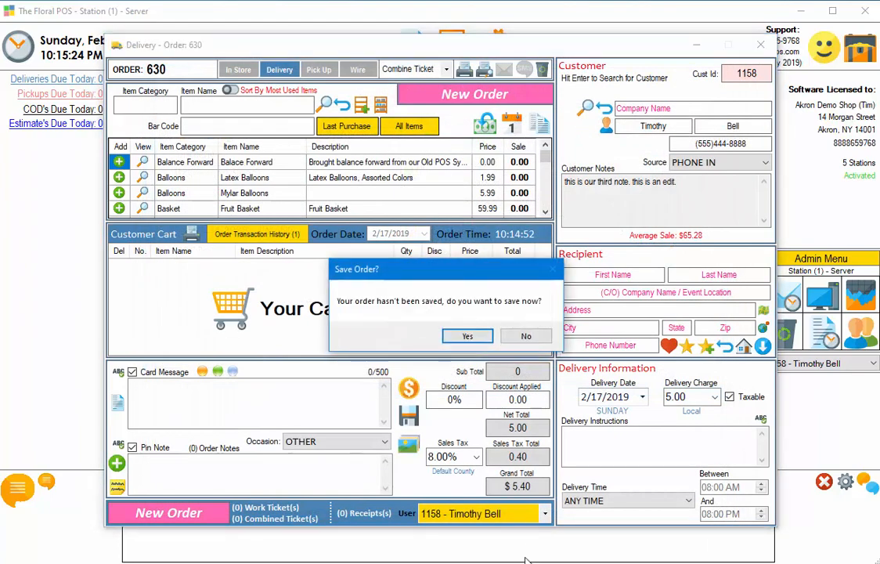
{"action": "left_click", "coordinate": [526, 336]}
{"action": "left_click", "coordinate": [860, 334]}
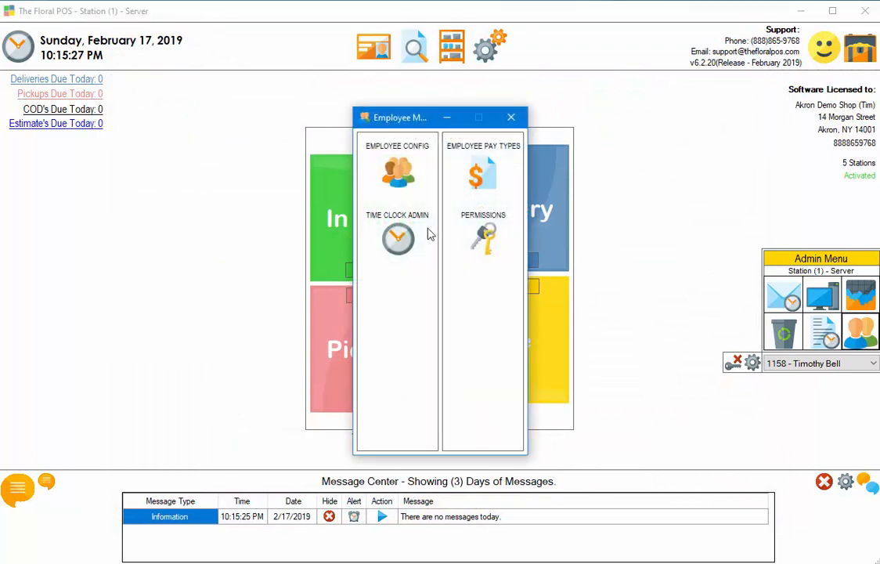
Load the matching employee in Employee Config, view their four notes, then close all employee windows.
{"action": "left_click", "coordinate": [399, 171]}
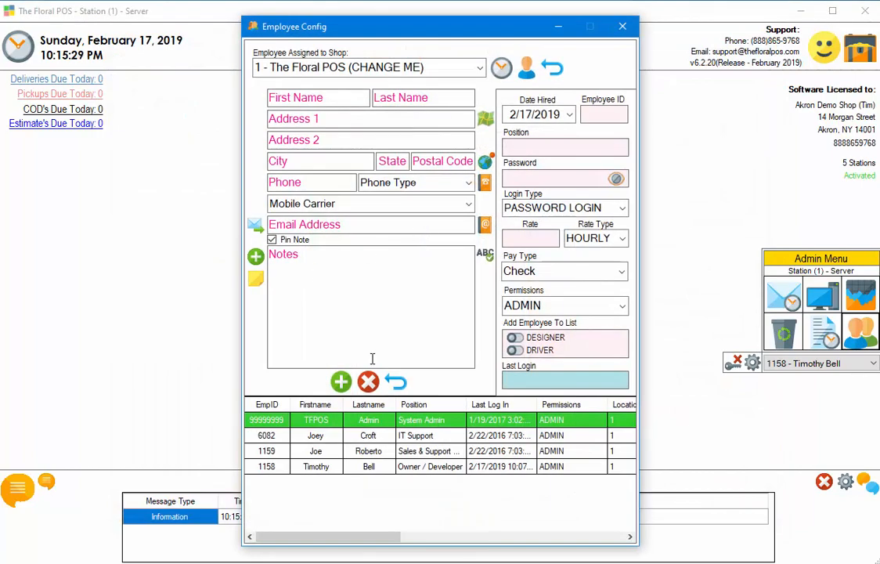
{"action": "left_click", "coordinate": [368, 467]}
{"action": "left_click", "coordinate": [255, 282]}
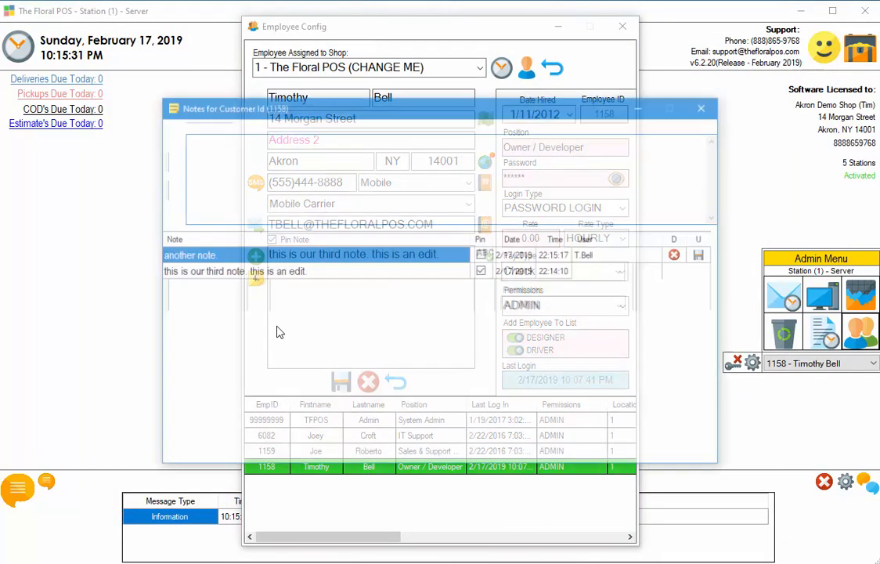
{"action": "left_click", "coordinate": [706, 106]}
{"action": "left_click", "coordinate": [623, 27]}
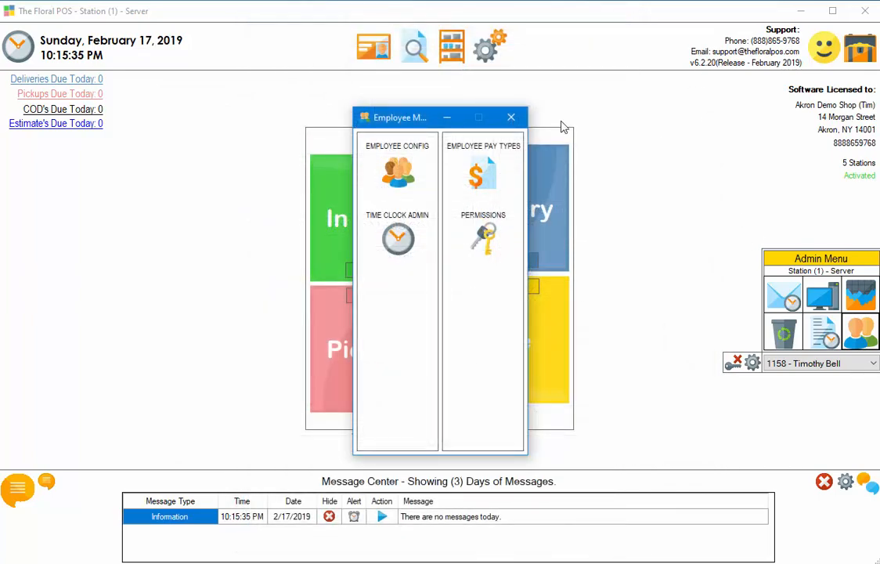
{"action": "left_click", "coordinate": [512, 117]}
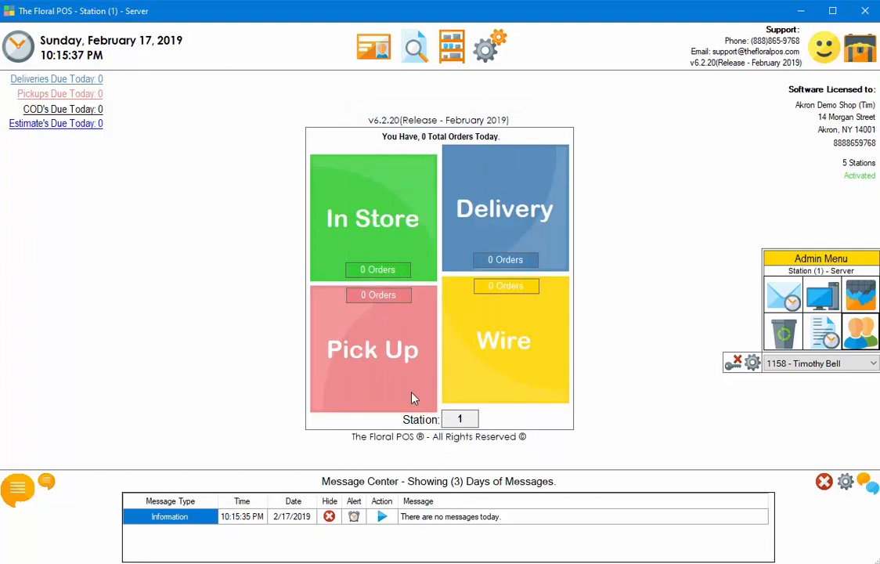
{"action": "left_click", "coordinate": [371, 364]}
{"action": "left_click", "coordinate": [626, 121]}
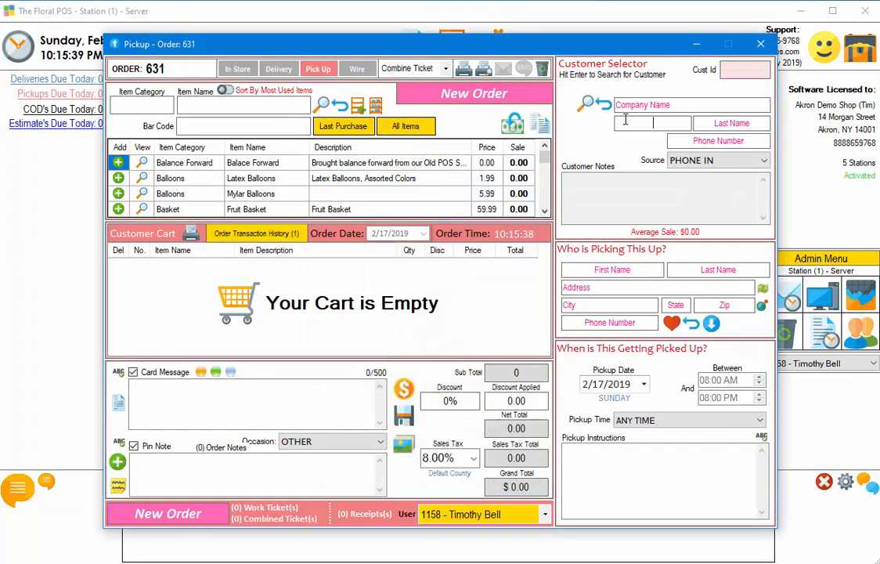
{"action": "key", "text": "Tab"}
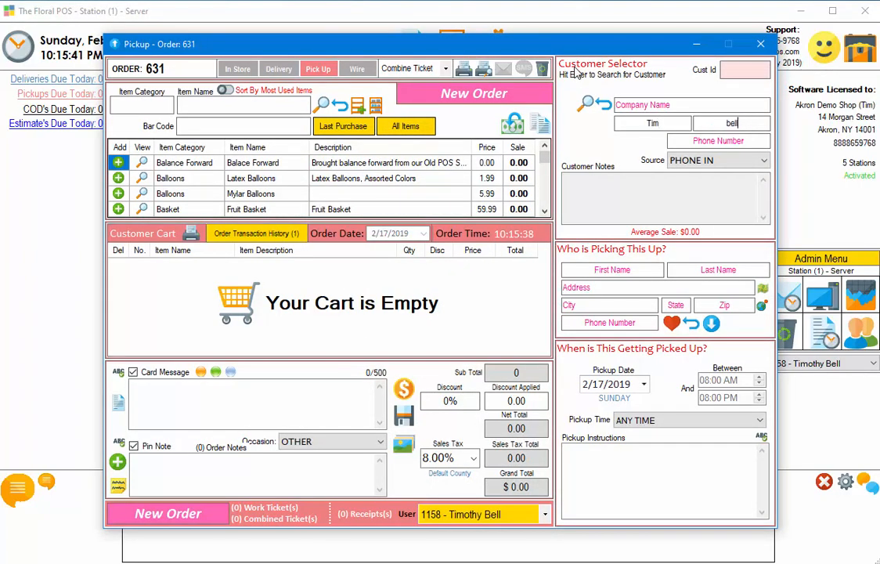
{"action": "key", "text": "Return"}
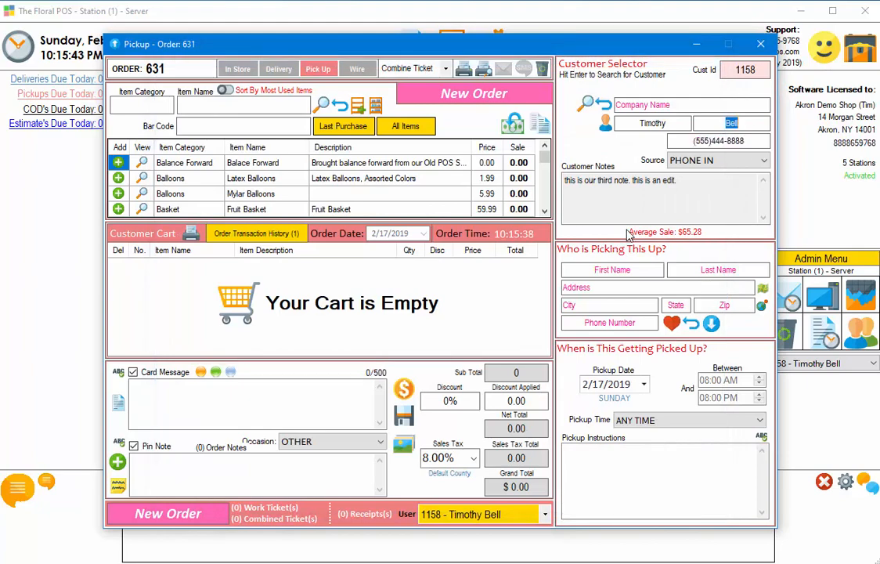
{"action": "left_click", "coordinate": [603, 104]}
{"action": "left_click", "coordinate": [760, 44]}
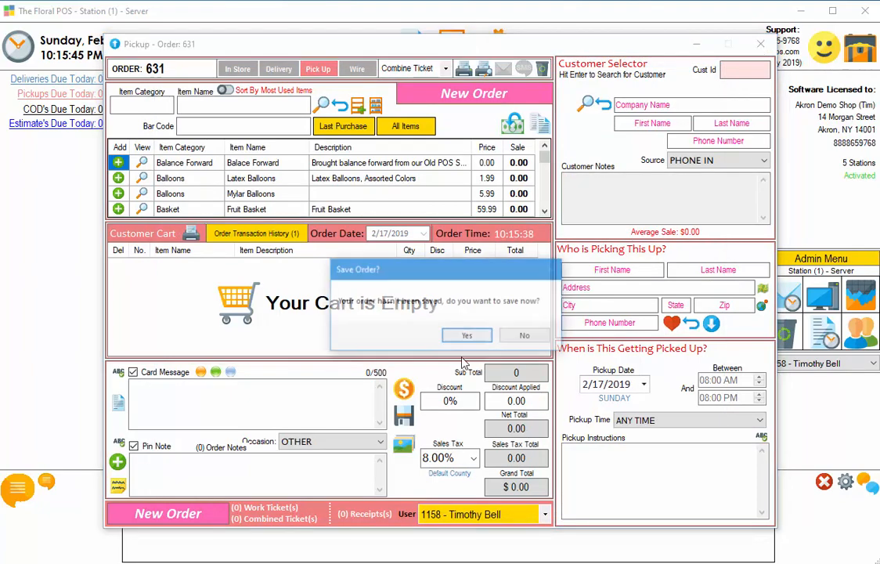
{"action": "left_click", "coordinate": [524, 336]}
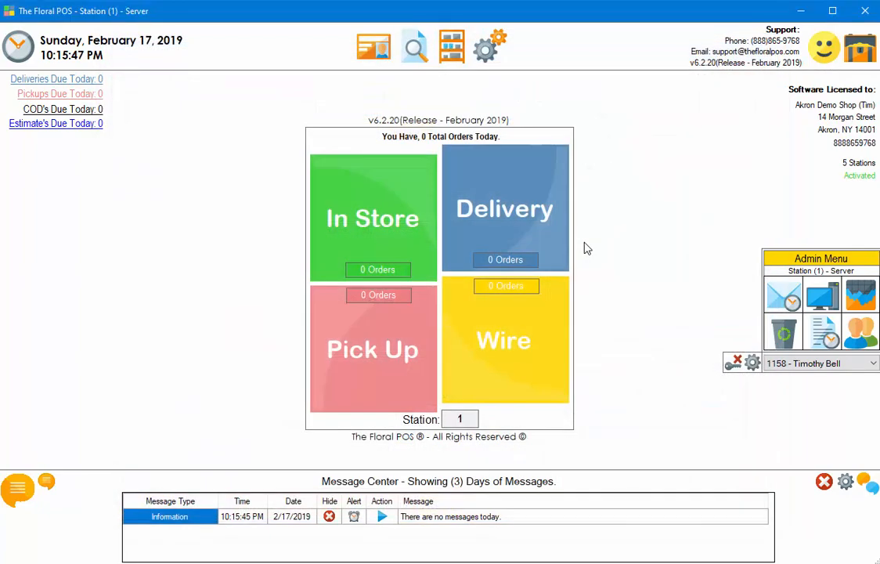